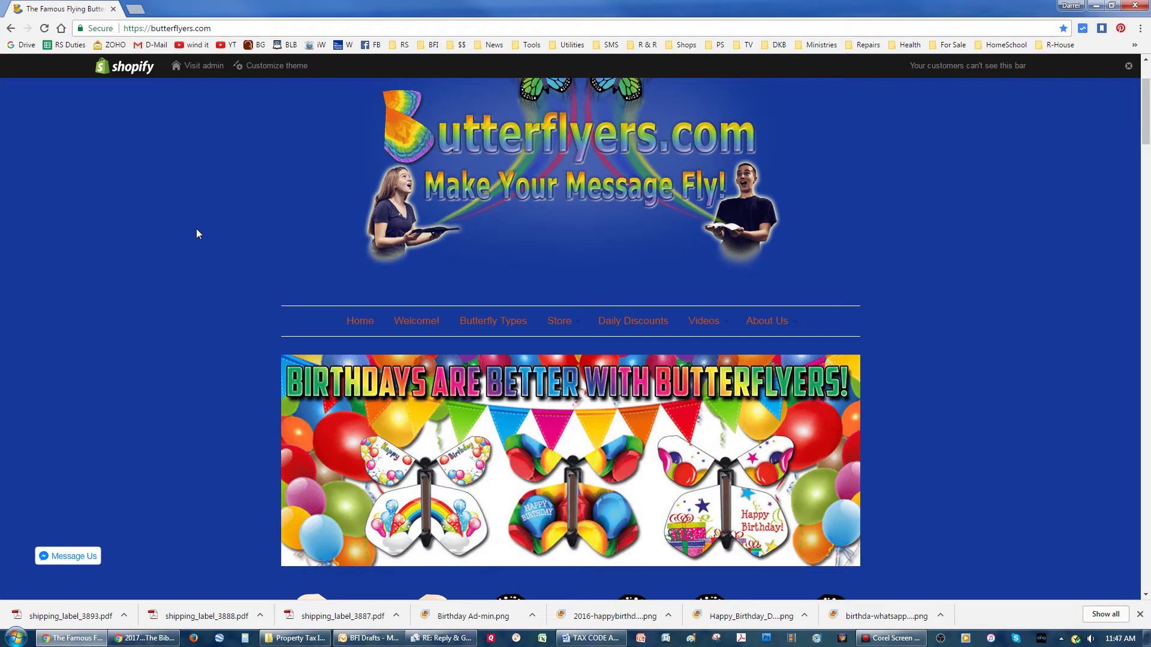
scroll(191, 229, "down", 2)
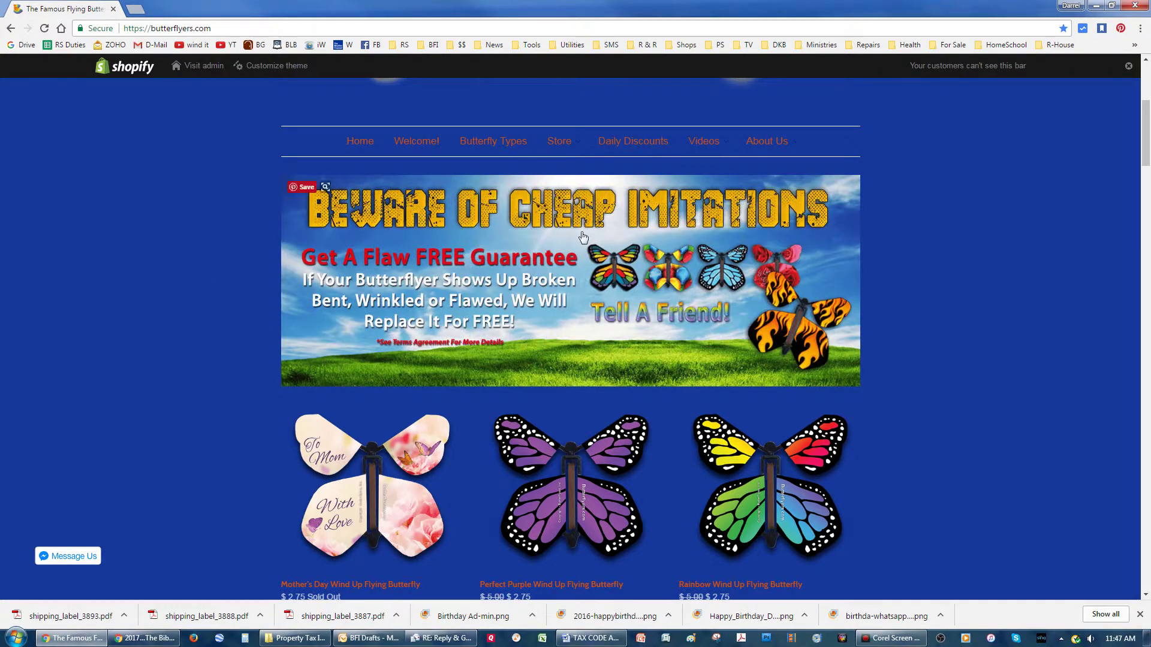
Open the Daily Discounts page to view its bulk discount codes, from FLYFREE to 60% OFF
left_click(626, 144)
scroll(242, 282, "down", 3)
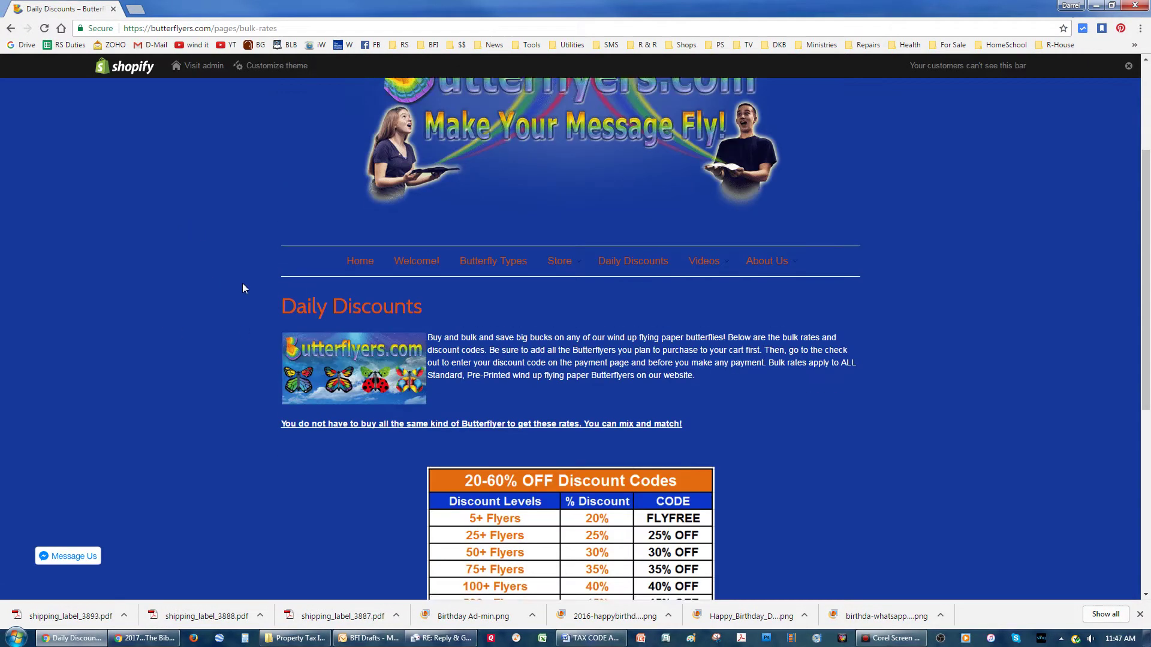
scroll(566, 256, "down", 1)
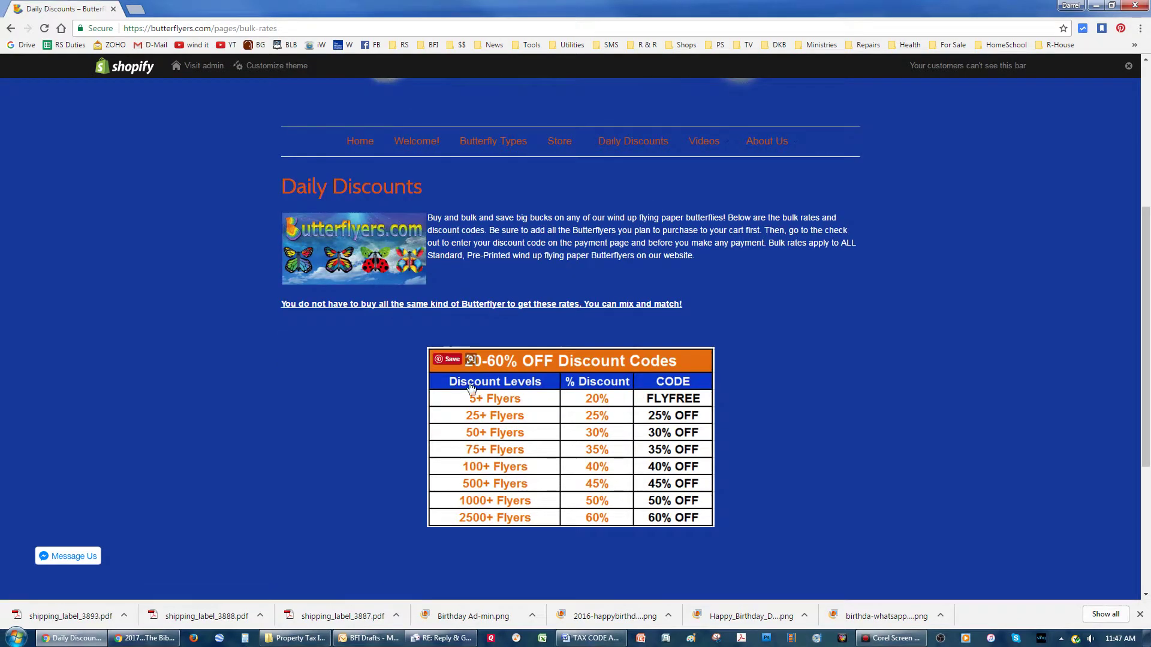
mouse_move(571, 531)
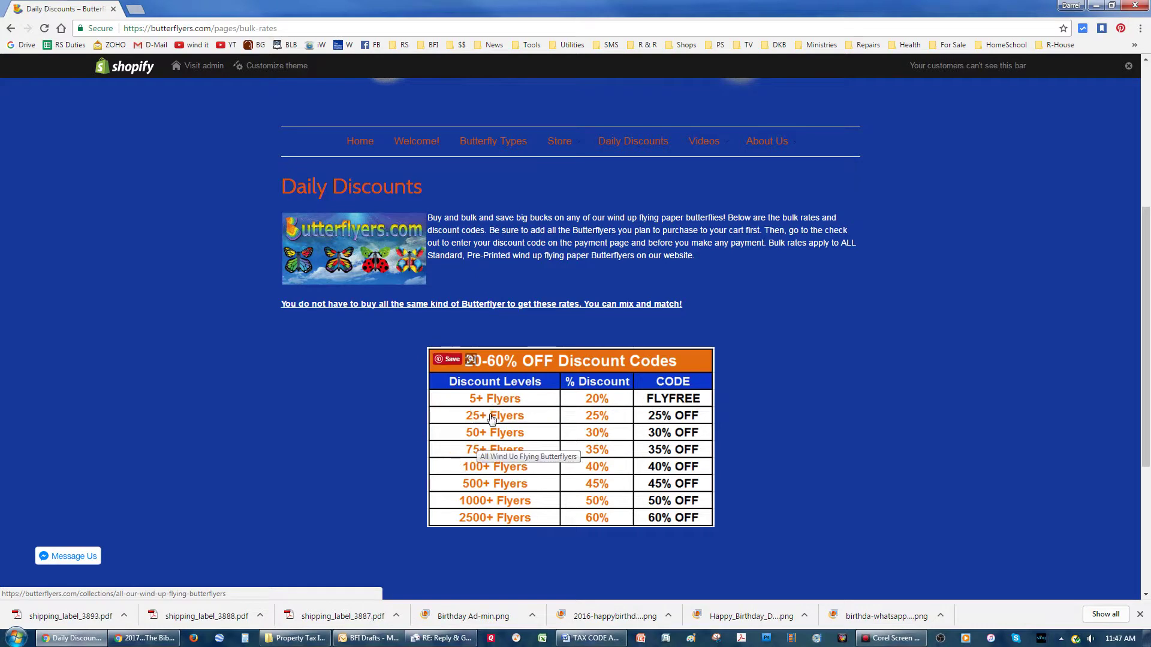
mouse_move(385, 419)
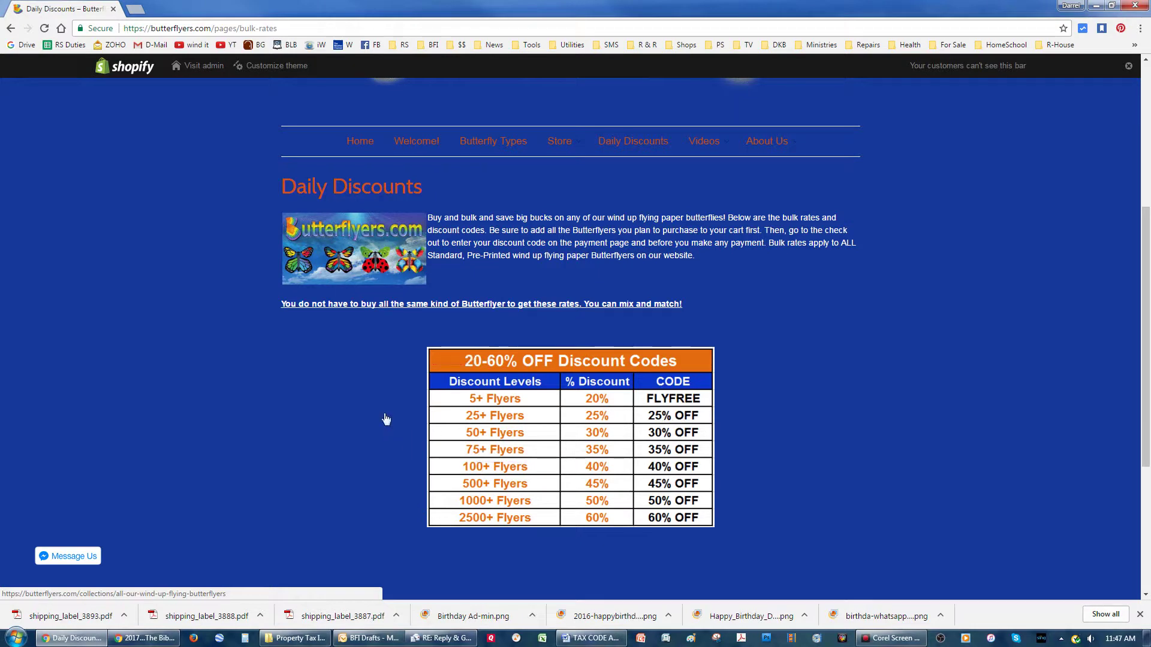
scroll(303, 373, "up", 2)
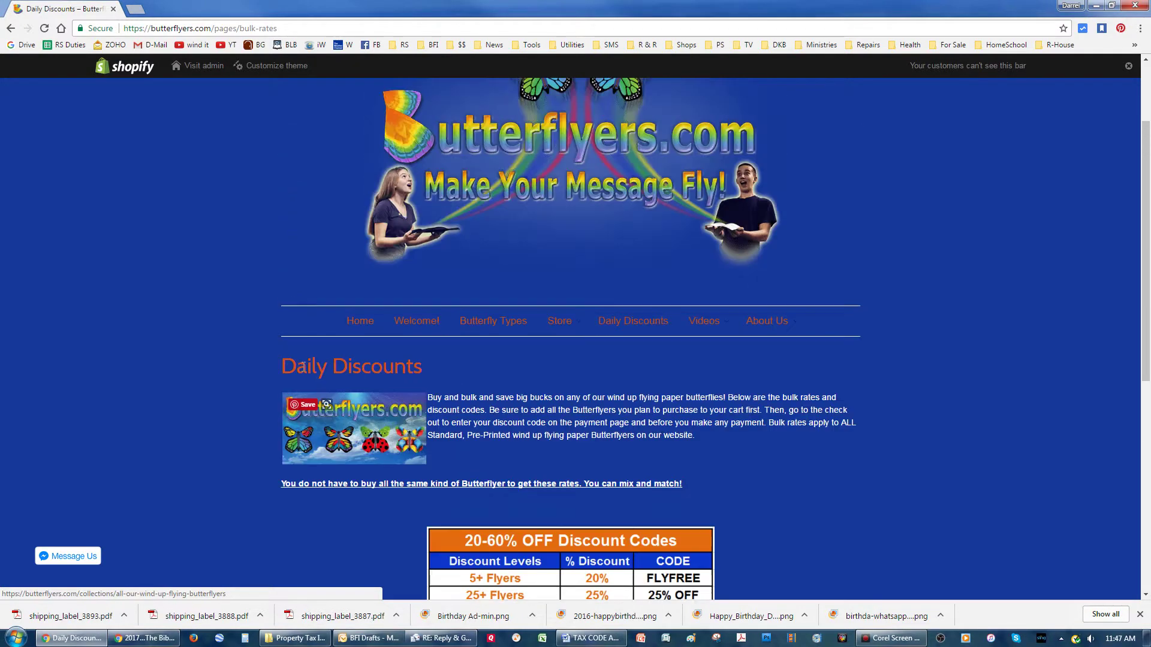
Add ten Rainbow Wind Up Flying Butterflies ($27.50) to the cart and proceed to checkout
left_click(344, 320)
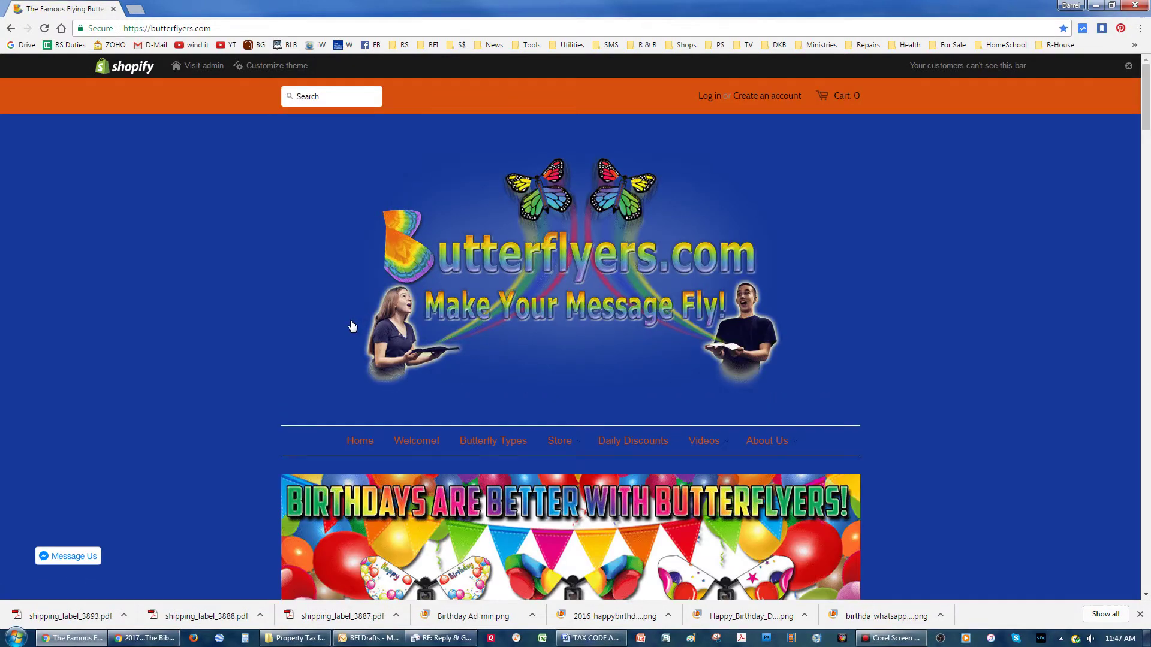
scroll(298, 315, "down", 2)
scroll(240, 305, "down", 1)
scroll(255, 286, "down", 1)
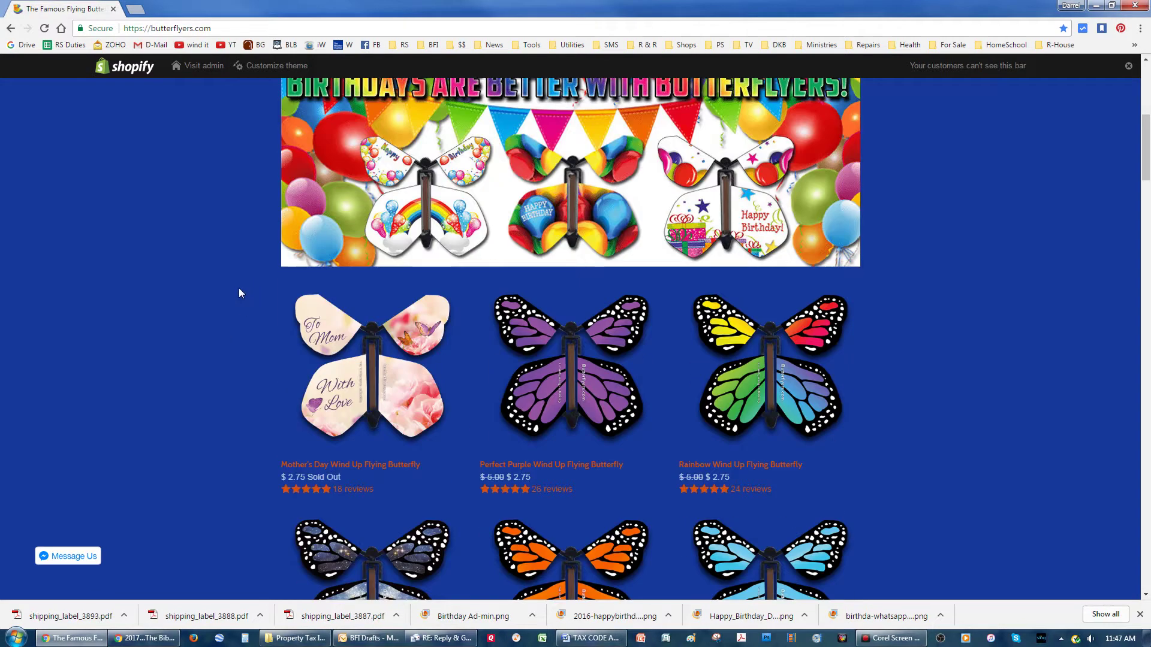
mouse_move(768, 366)
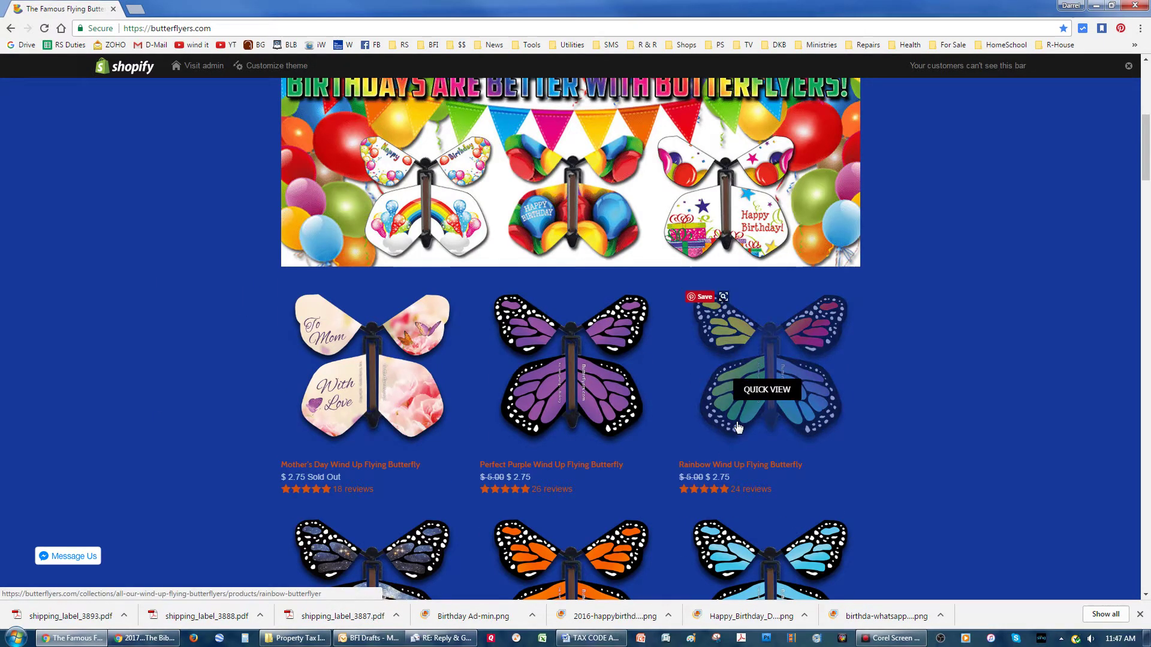
left_click(738, 429)
scroll(450, 387, "down", 3)
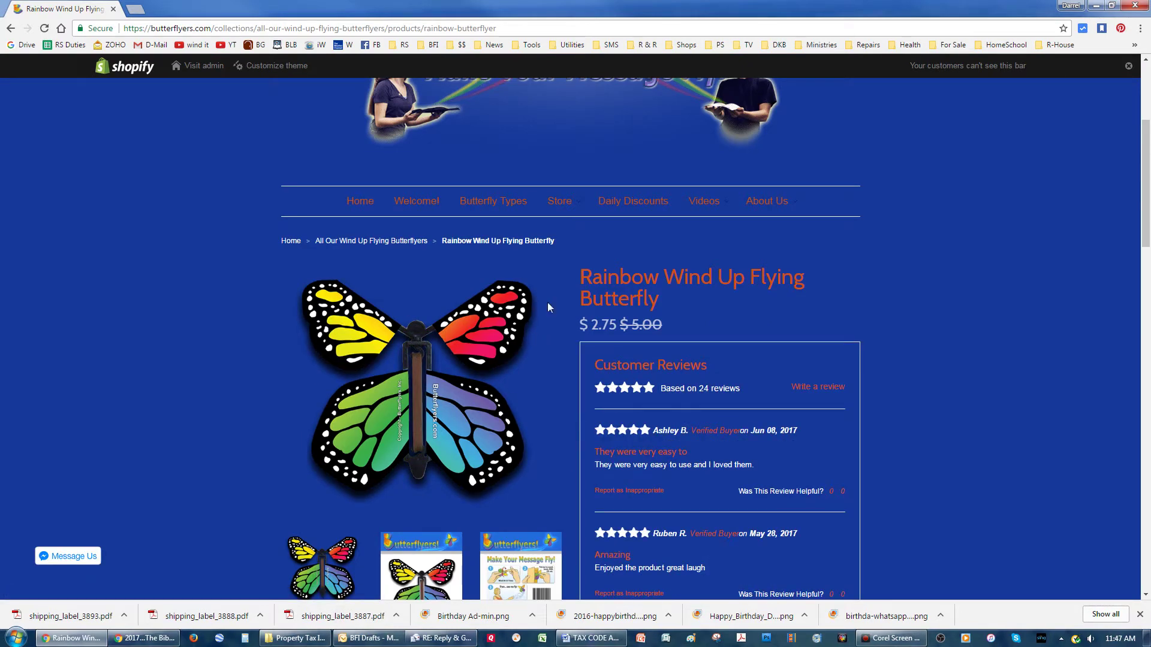
scroll(265, 329, "down", 3)
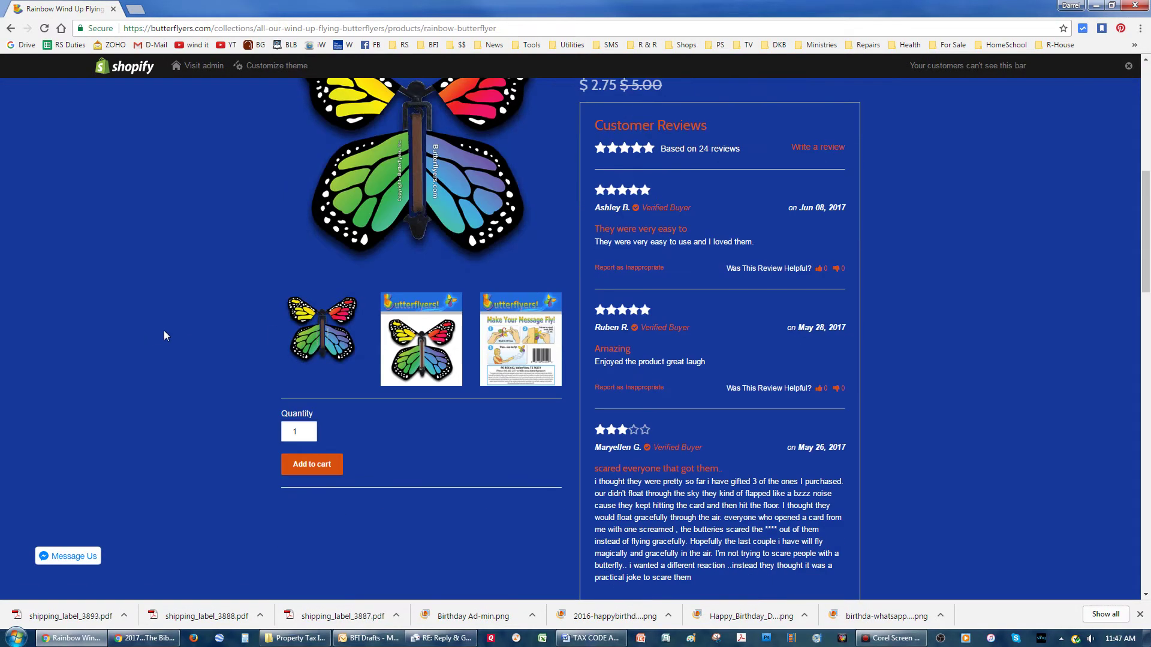
left_click(302, 430)
type("0")
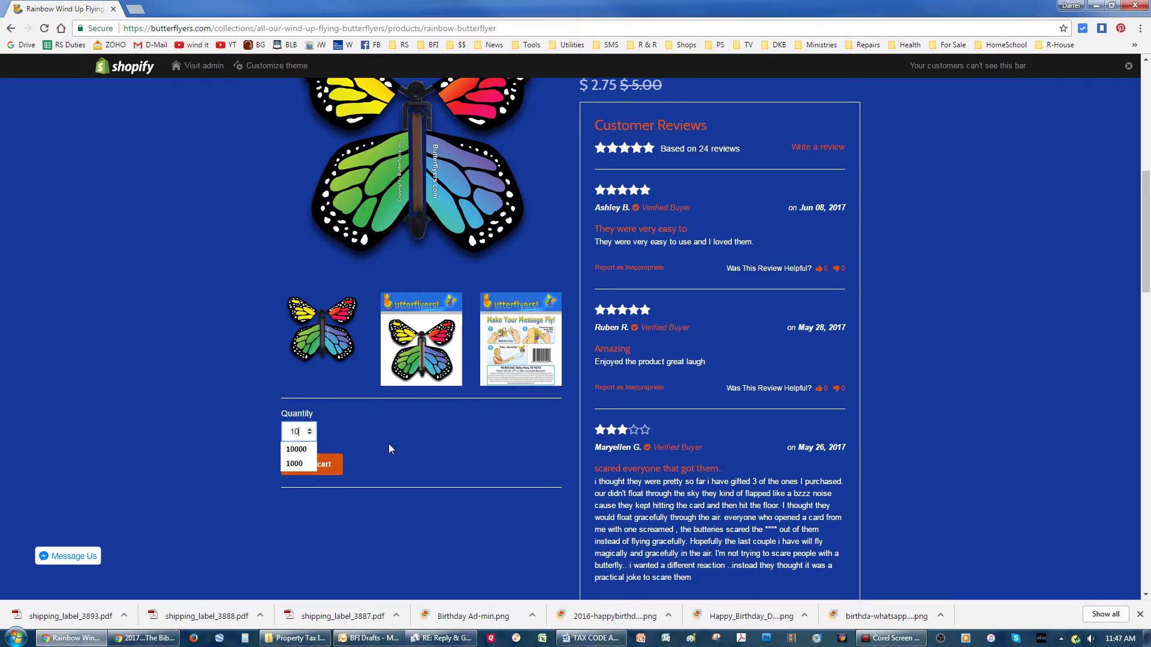
key("Return")
scroll(563, 403, "up", 3)
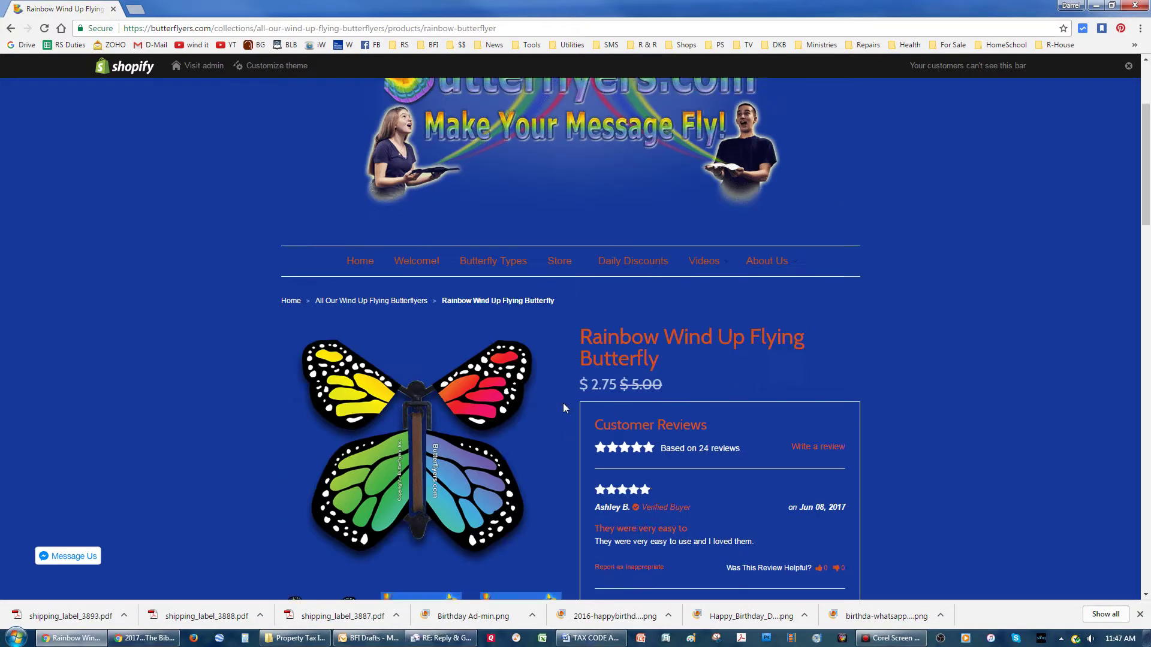
scroll(562, 409, "up", 2)
left_click(842, 95)
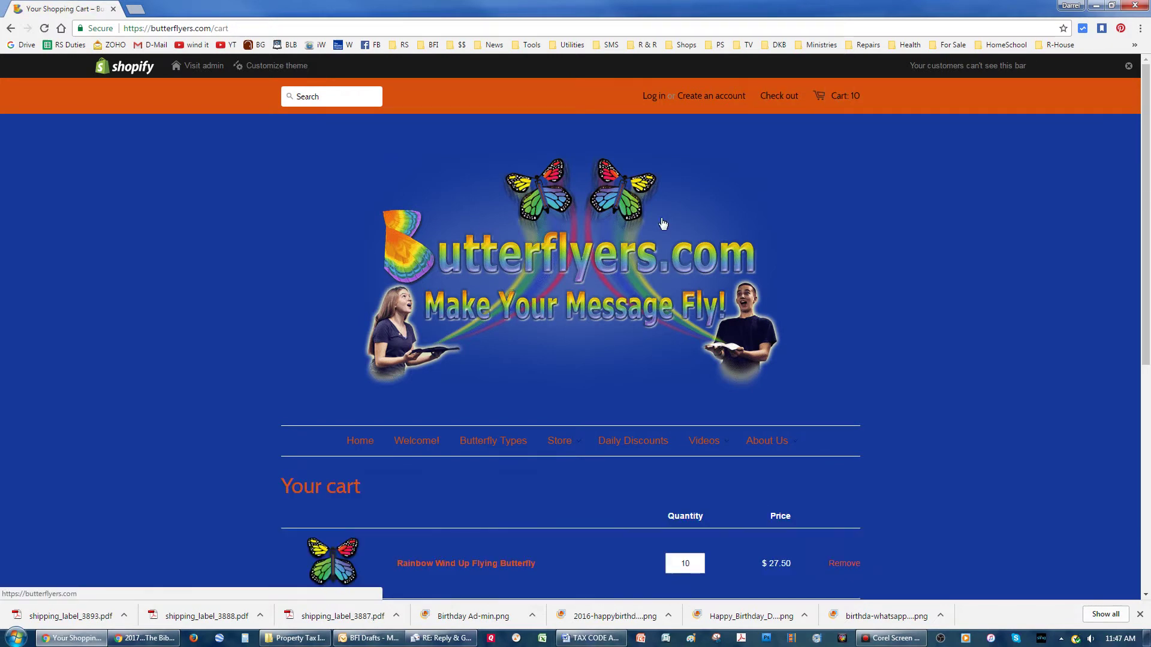
scroll(405, 337, "down", 3)
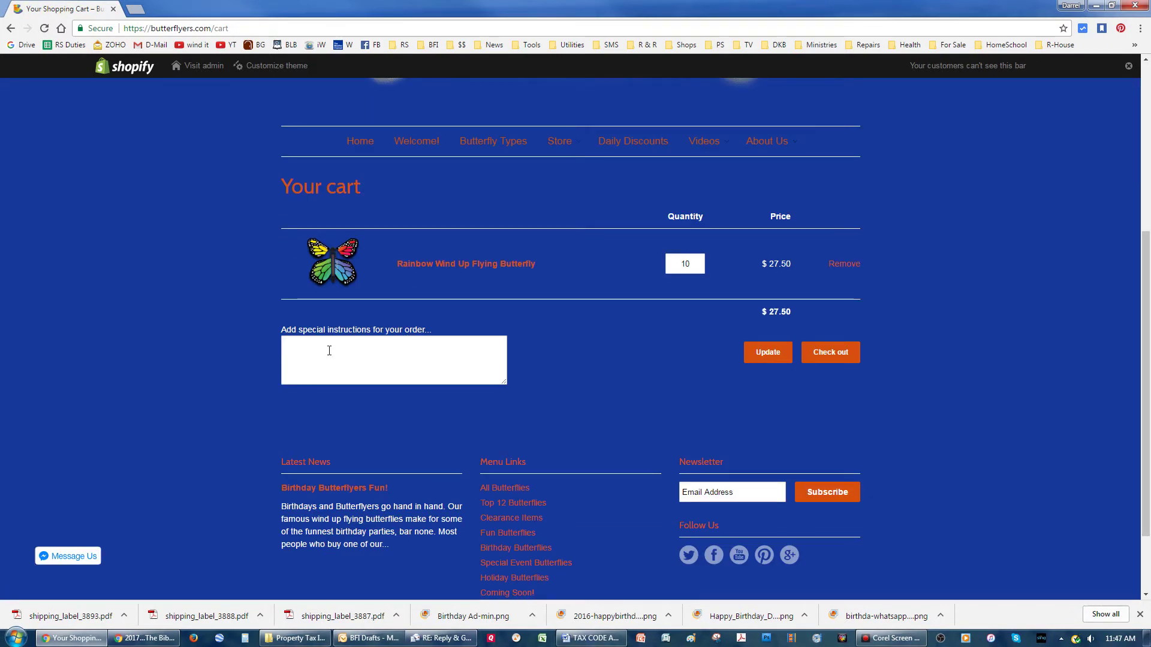
left_click(831, 352)
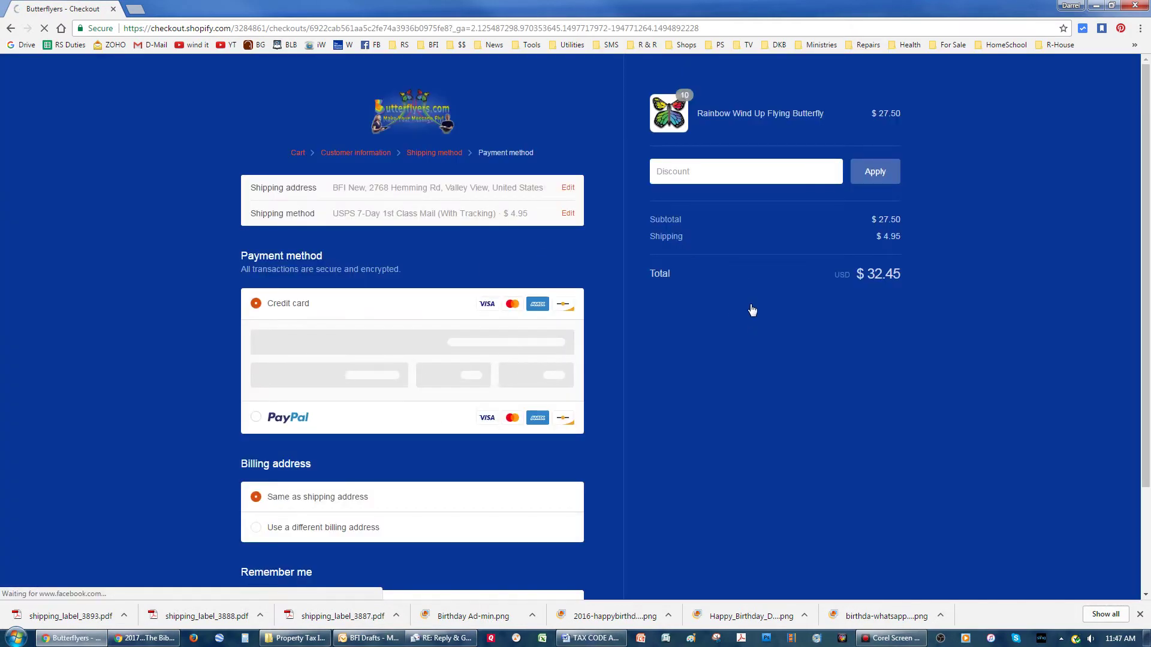
Apply discount code FLYFREE, taking $5.50 off for a $26.95 total
left_click(670, 173)
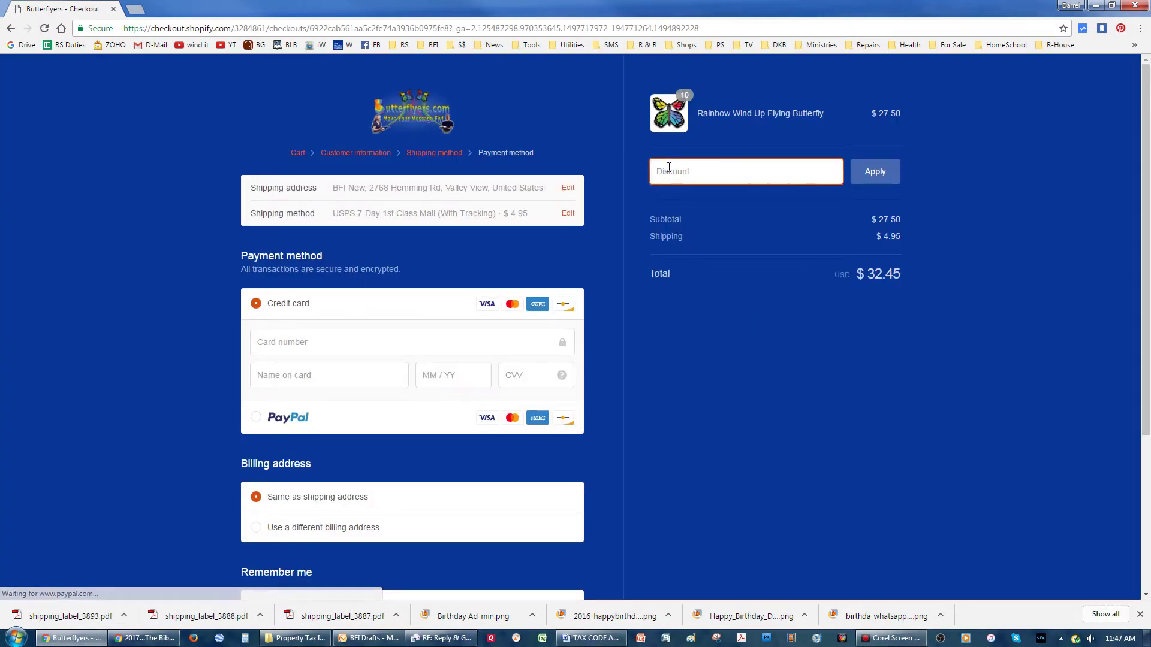
type("B")
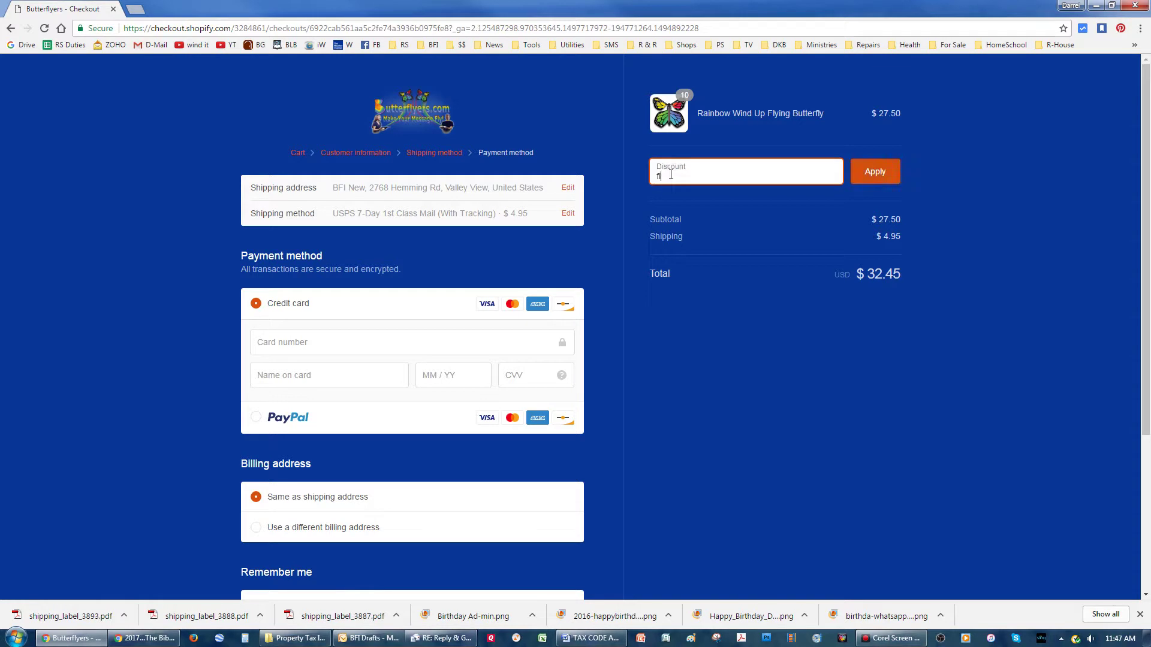
type("ree")
left_click(866, 171)
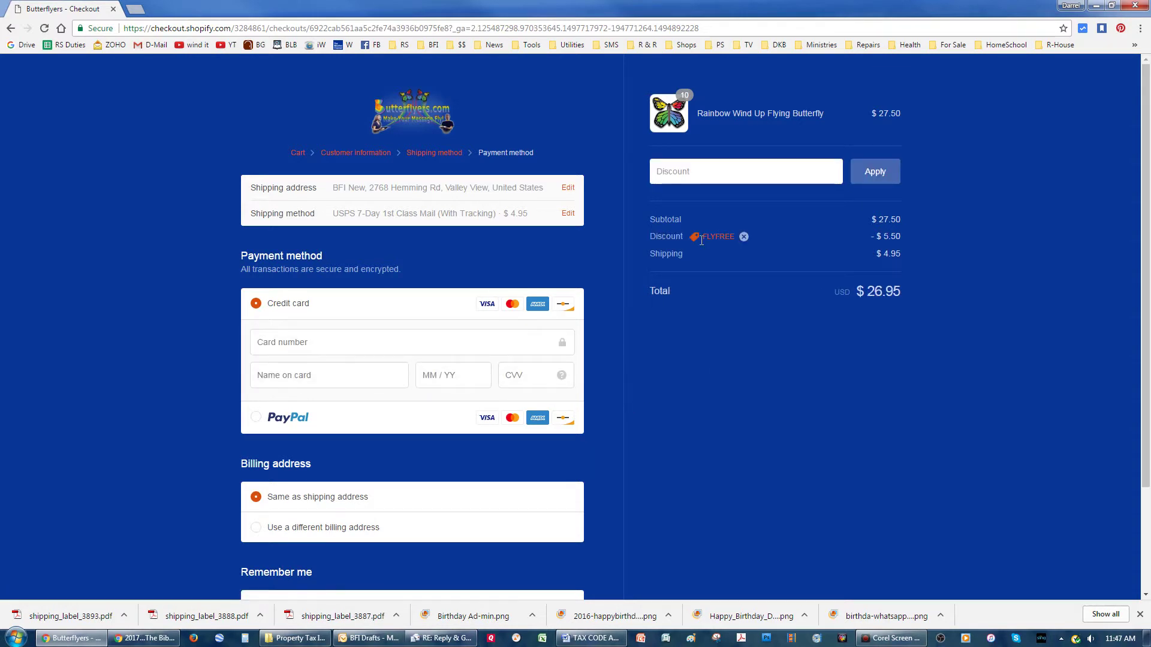
left_click(647, 237)
left_click_drag(647, 240, 778, 240)
left_click_drag(899, 234, 765, 294)
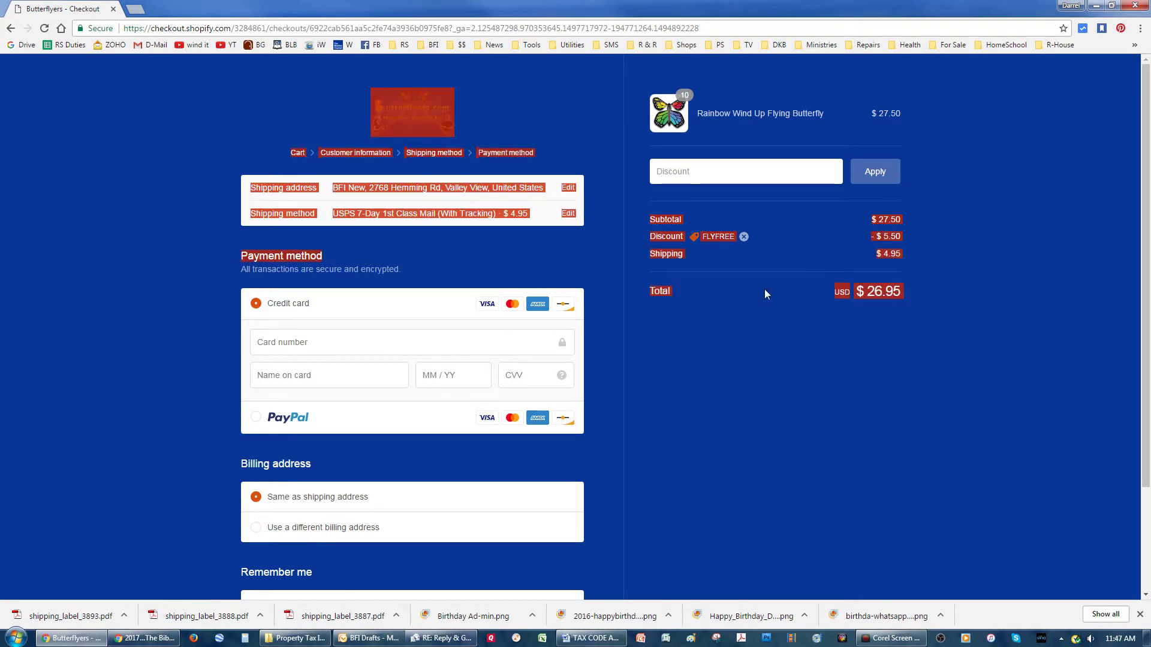
left_click_drag(910, 244, 738, 374)
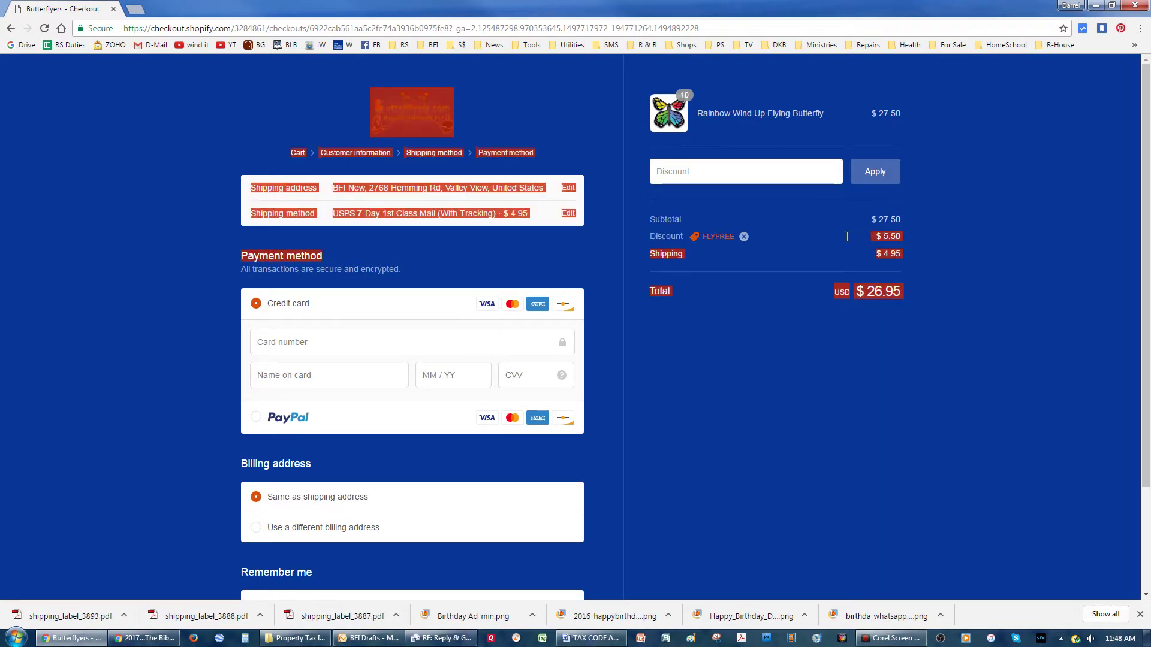
left_click(738, 375)
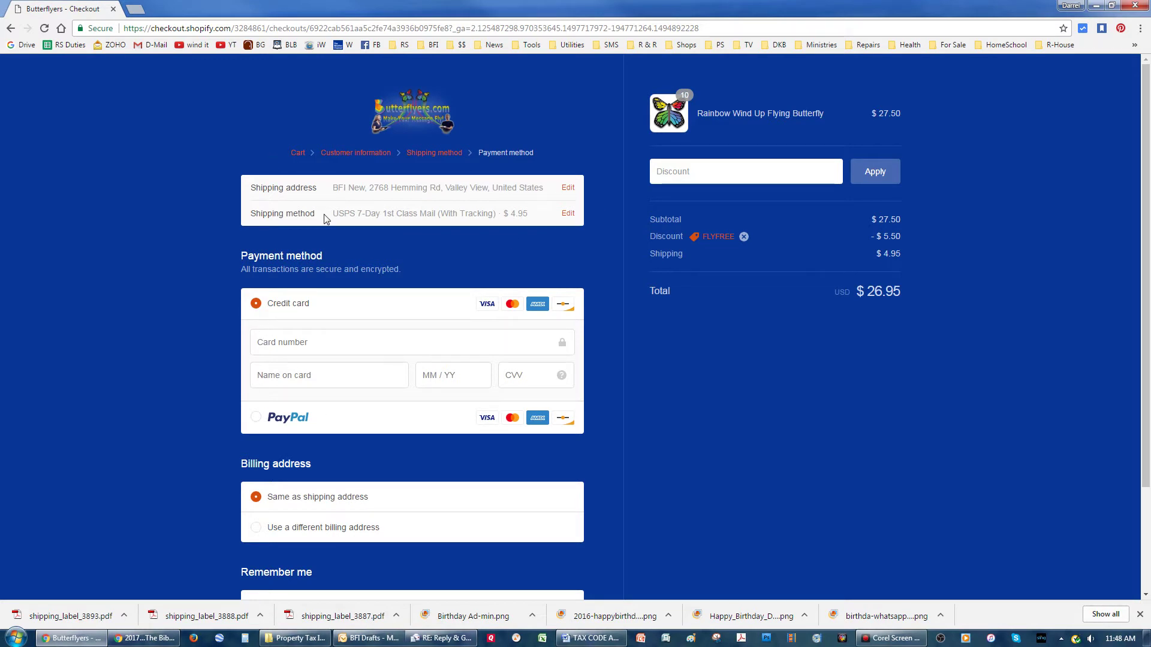
Go back to customer information, then advance to shipping with USPS 7-Day 1st Class Mail at $4.95
left_click(361, 153)
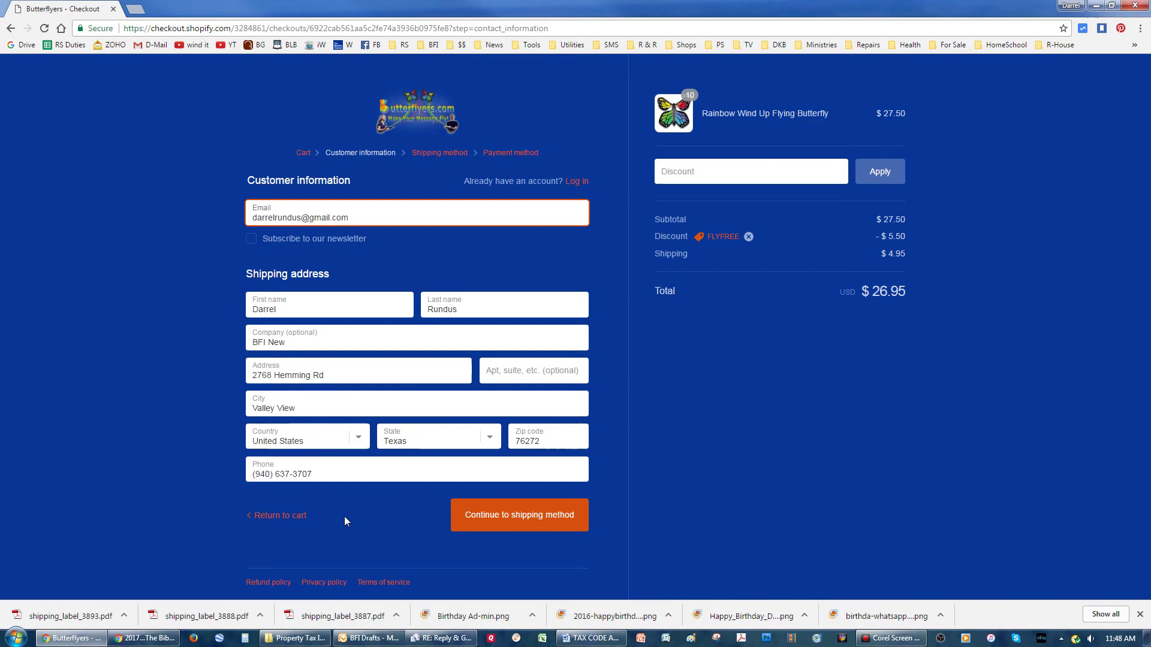
left_click(498, 518)
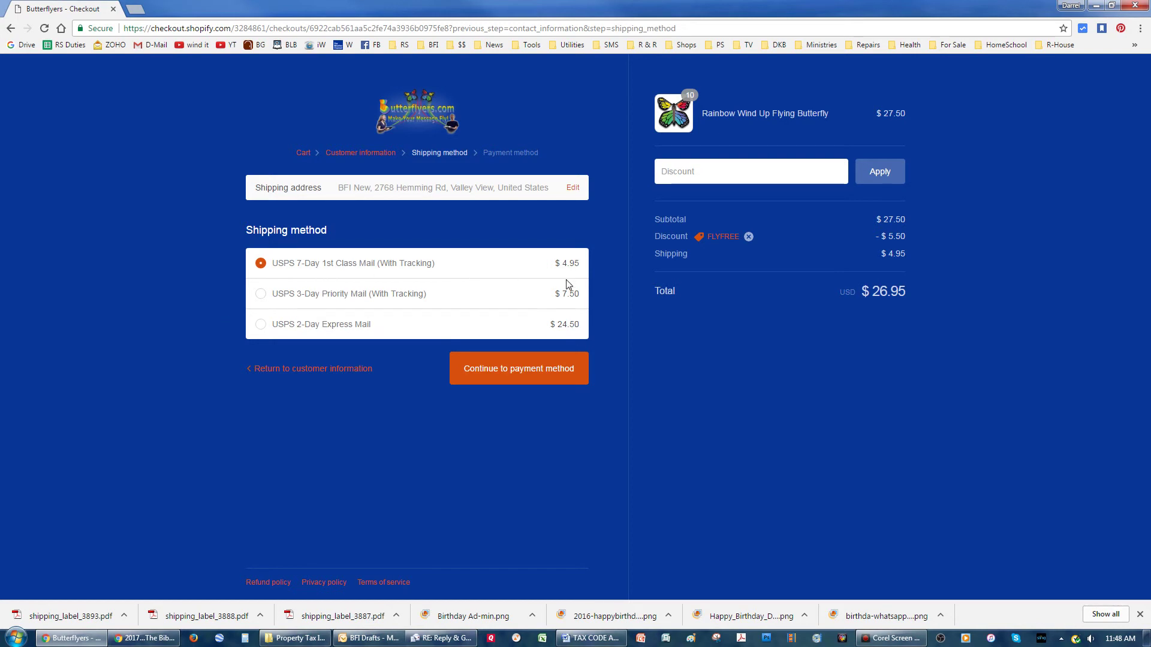
Advance to the payment method step showing credit card and PayPal options, total $26.95
left_click(540, 375)
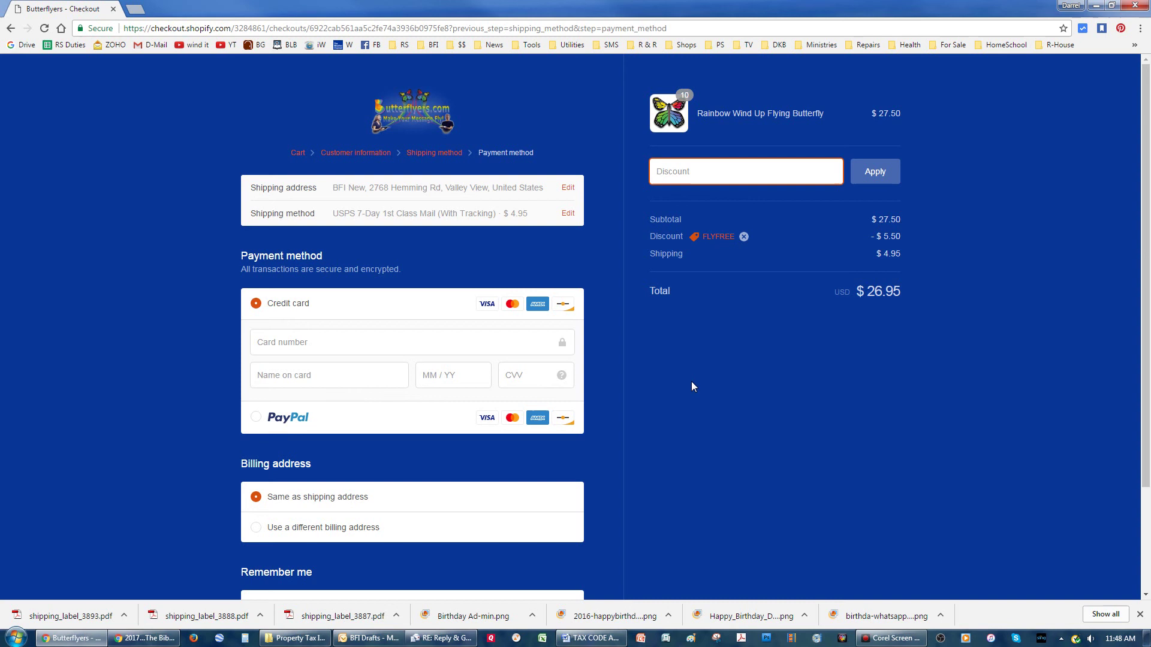
left_click(894, 639)
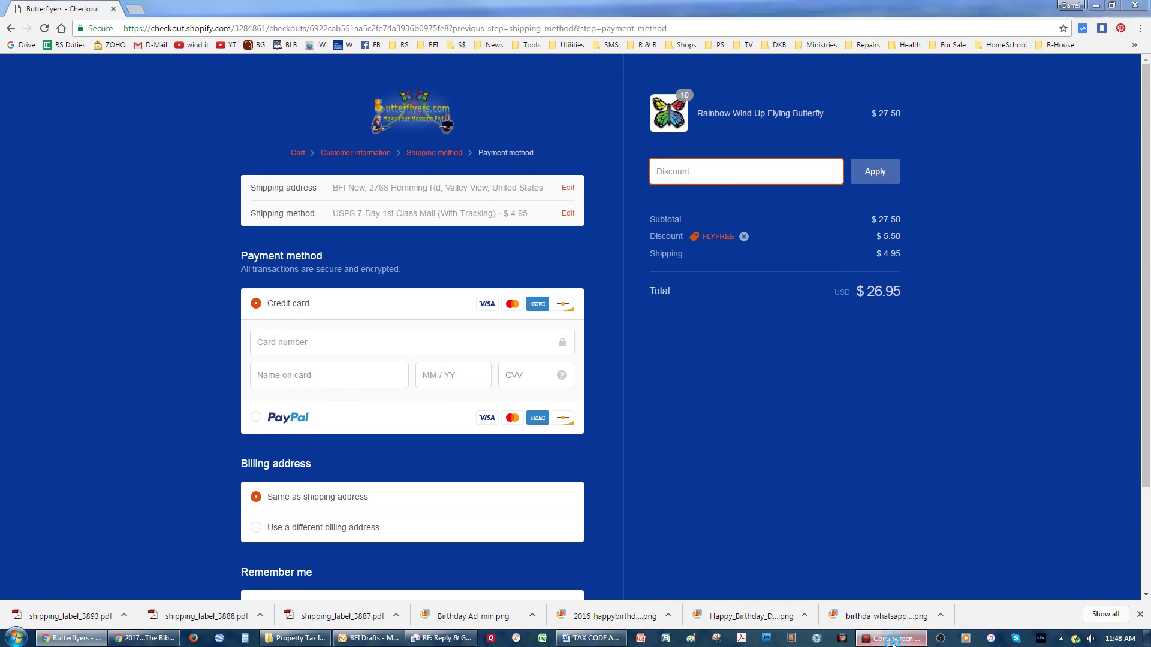